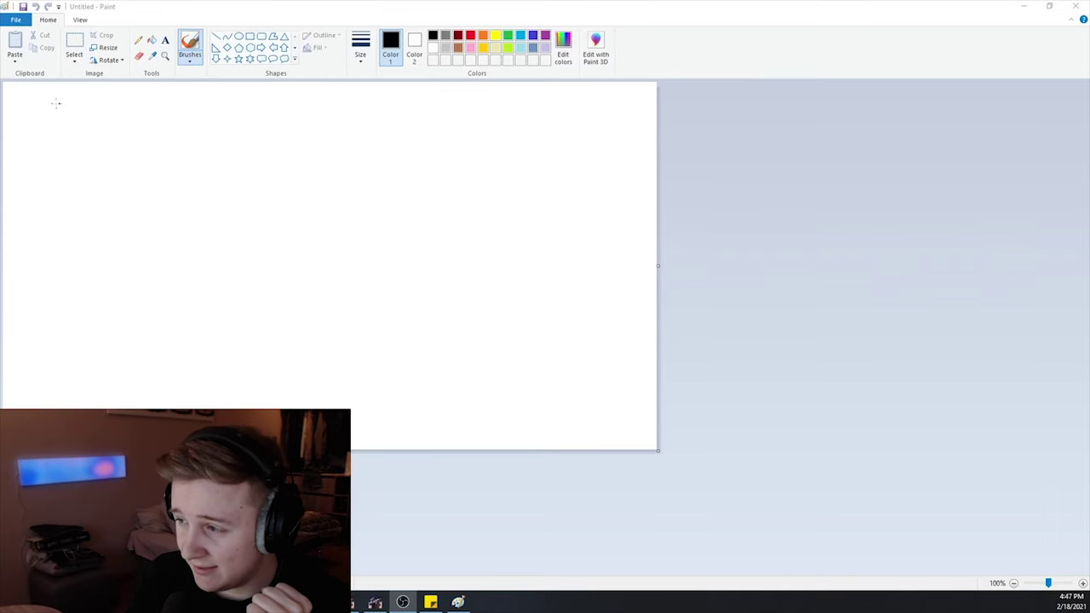
Start freehand-writing 'TARKOV' in black at the top left of the canvas.
left_click_drag(48, 100, 45, 126)
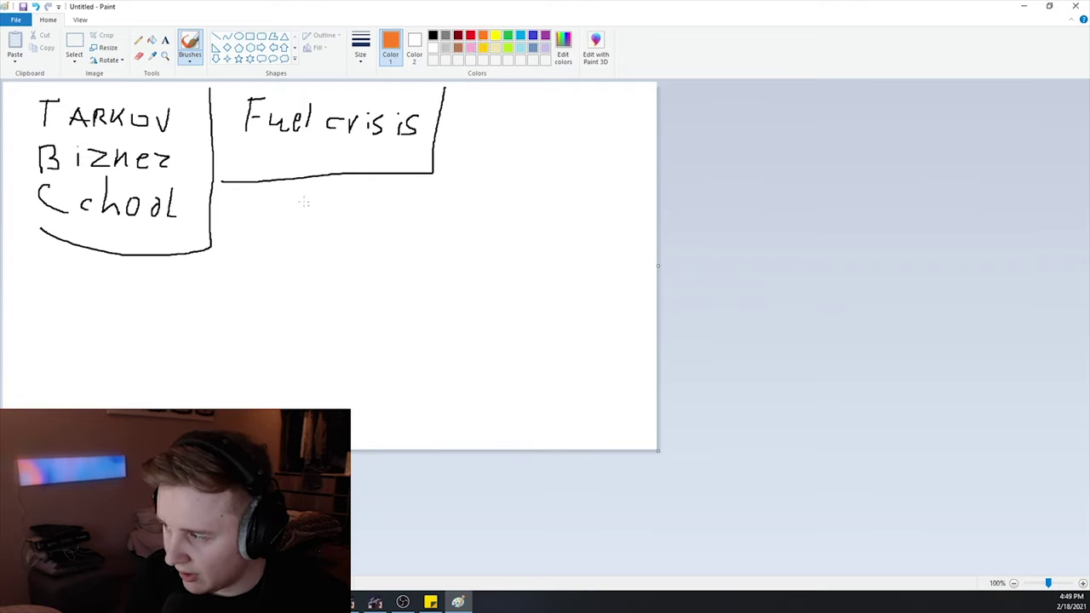
Finish the orange circled B, write the new price 0.1 below 0.2, and cross out the drawing.
left_click_drag(304, 196, 304, 219)
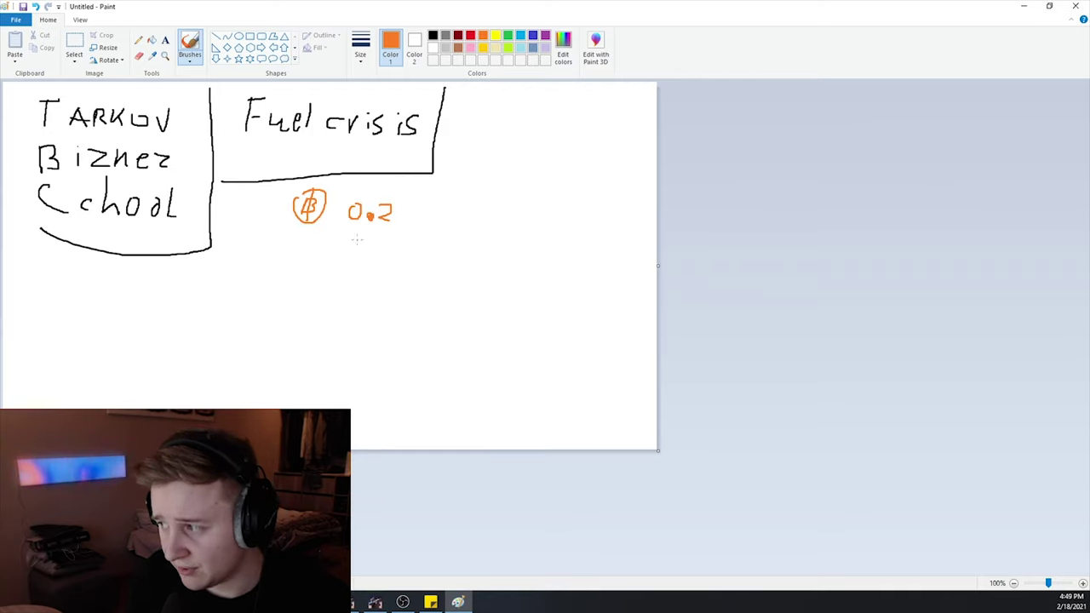
left_click_drag(357, 239, 355, 240)
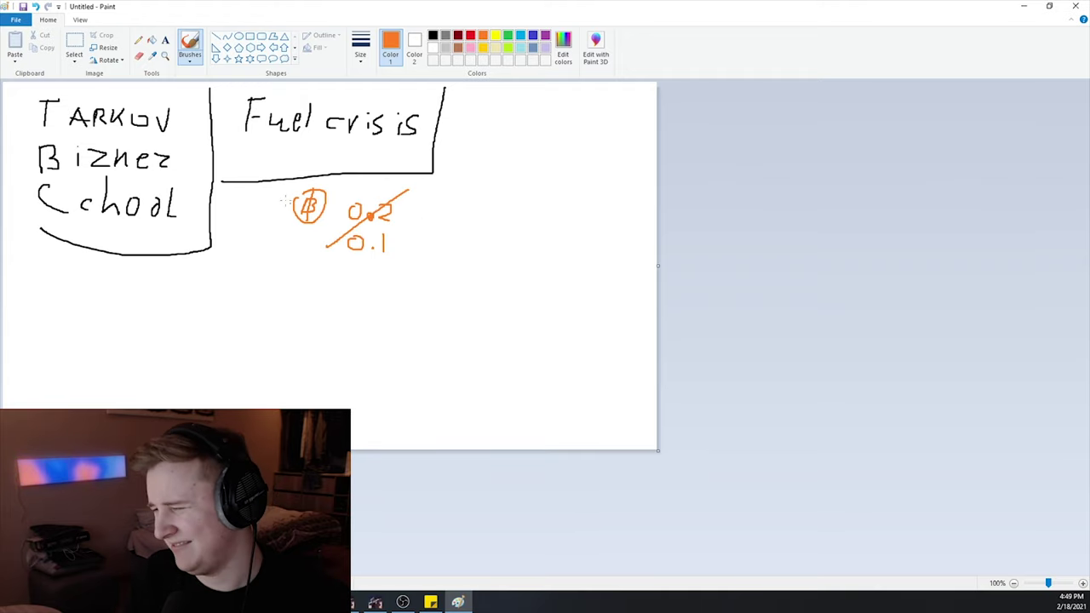
left_click_drag(284, 200, 419, 242)
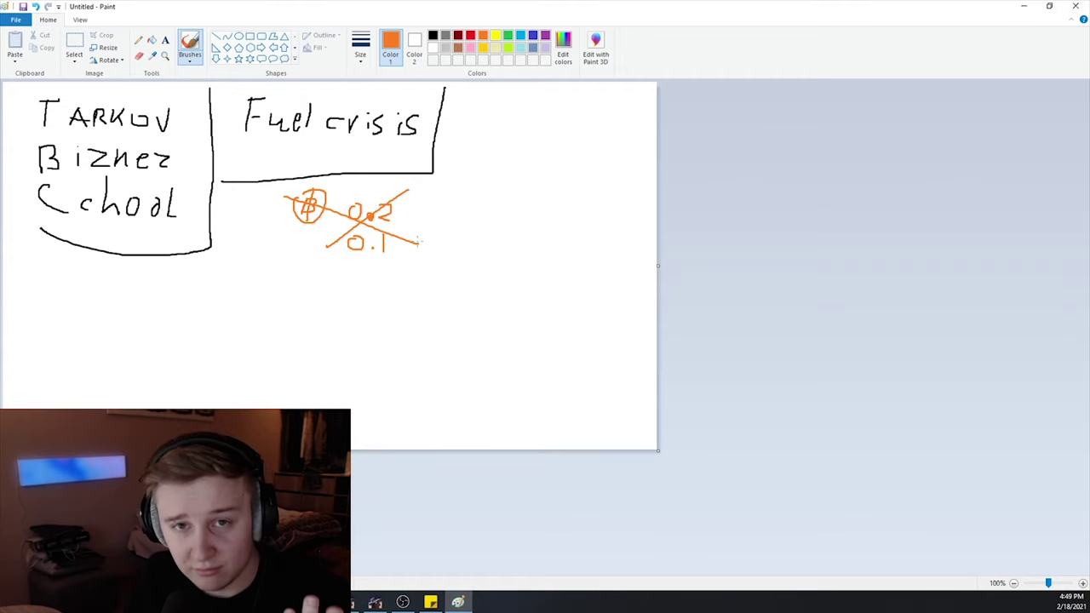
In black, draw a 'GPU' card below the bitcoin price and cross it out with an X.
left_click(433, 35)
mouse_move(312, 269)
left_mouse_down()
mouse_move(376, 281)
mouse_move(314, 290)
mouse_move(356, 305)
mouse_move(339, 280)
mouse_move(358, 275)
left_mouse_up()
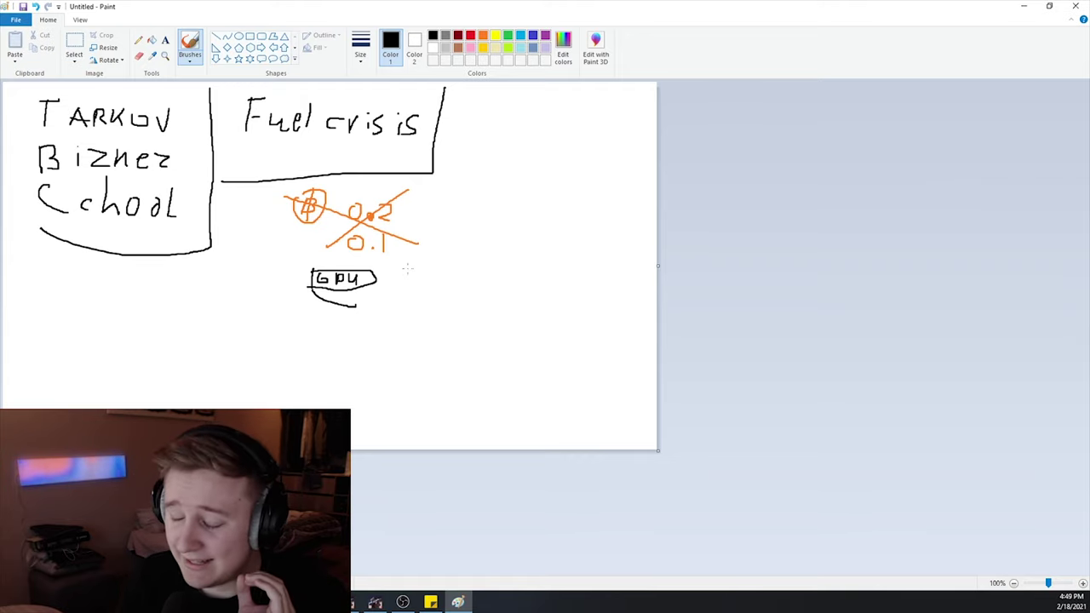
left_click_drag(368, 260, 326, 302)
left_click_drag(319, 258, 357, 302)
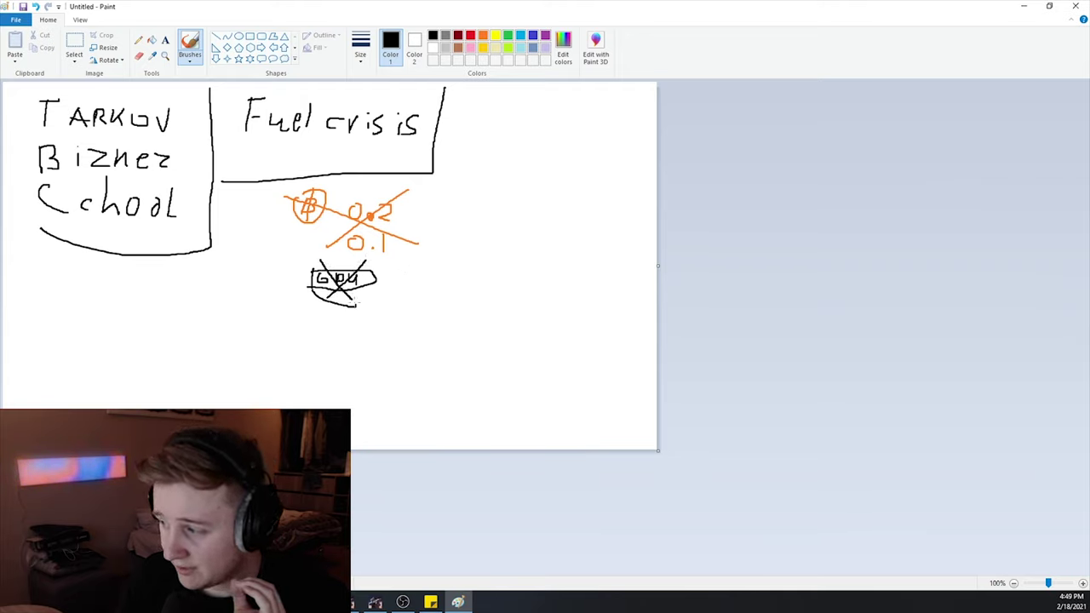
In orange, sketch a fuel can on the right with an X inside and a large X over it.
left_click(483, 35)
mouse_move(516, 159)
left_mouse_down()
mouse_move(501, 190)
mouse_move(528, 245)
mouse_move(571, 160)
mouse_move(512, 163)
mouse_move(583, 141)
left_mouse_up()
left_click_drag(551, 189, 517, 223)
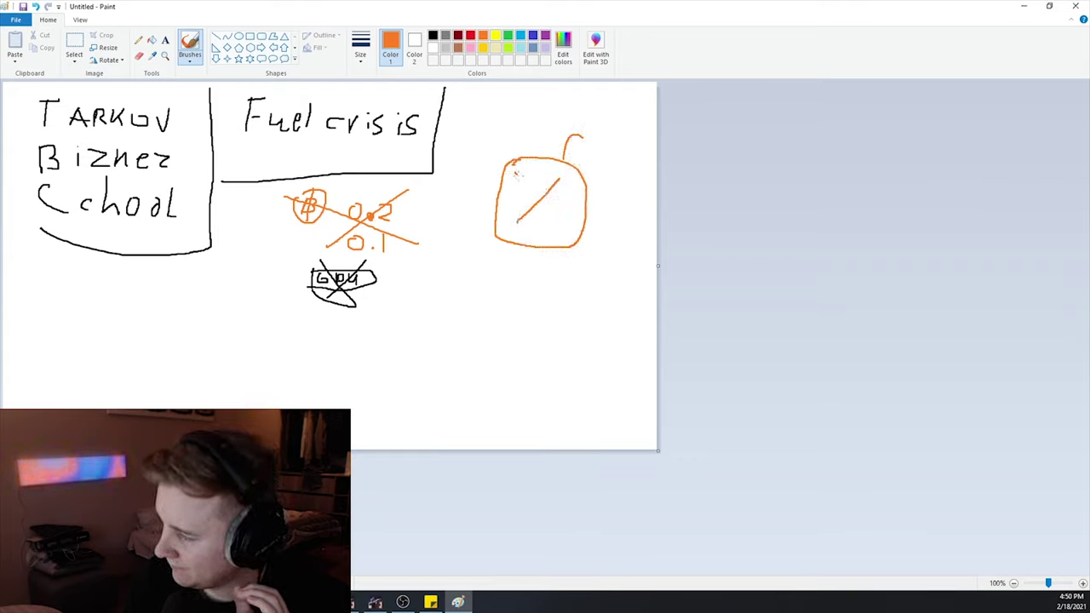
left_click_drag(516, 174, 562, 223)
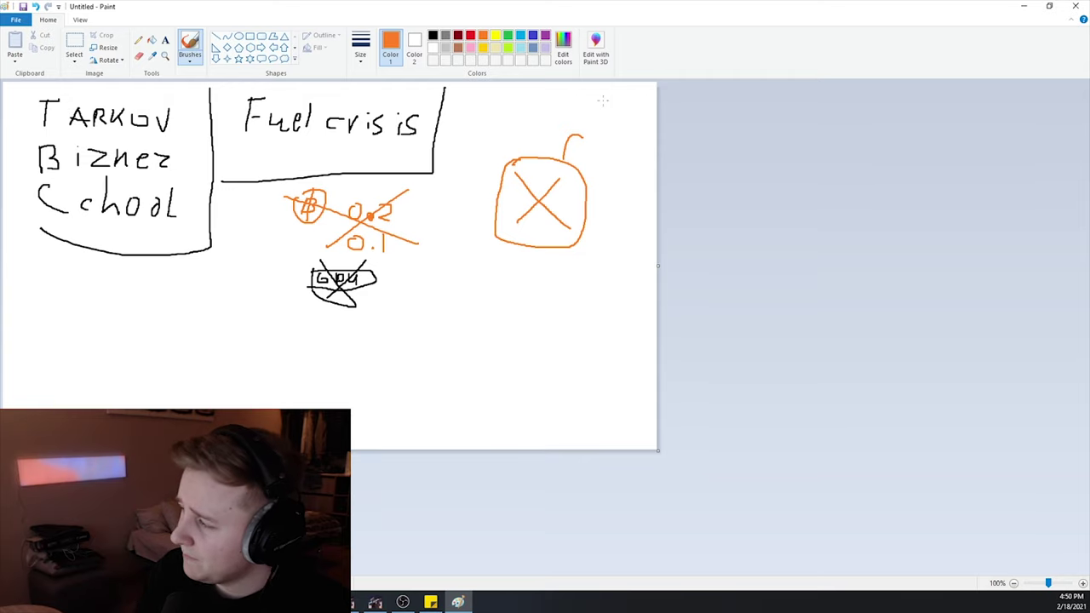
left_click_drag(621, 135, 491, 261)
left_click_drag(457, 118, 619, 267)
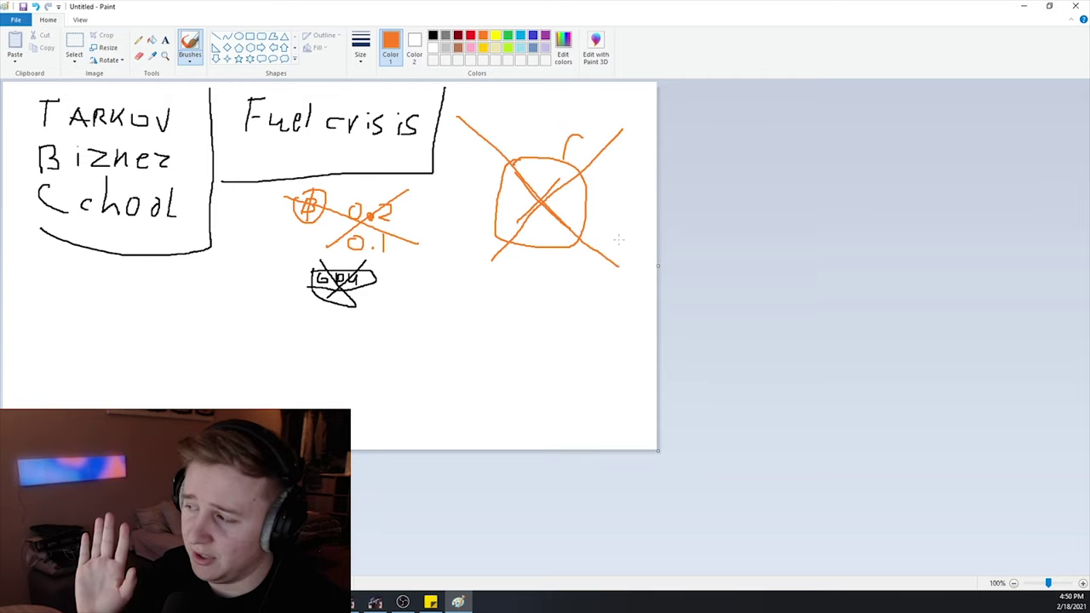
Draw a red diagonal stroke through the fuel can.
left_click(471, 35)
left_click_drag(580, 110, 506, 260)
left_click_drag(515, 145, 600, 317)
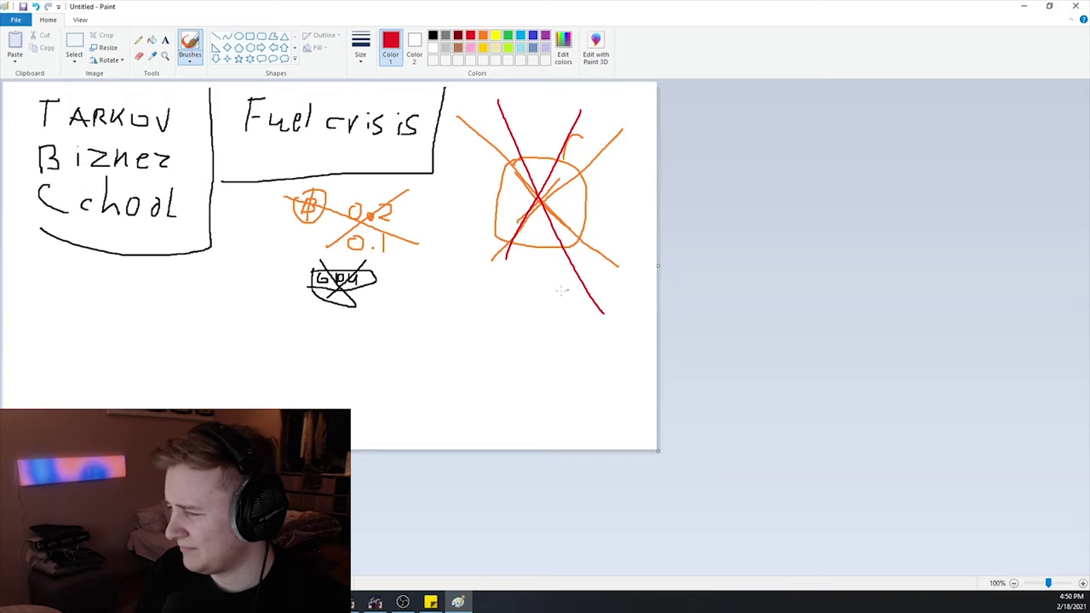
Add red lines along the fuel can's bottom and left side, plus diagonals completing a red X.
left_click_drag(475, 274, 657, 290)
left_click_drag(452, 92, 460, 281)
left_click_drag(612, 133, 471, 278)
left_click_drag(443, 118, 645, 295)
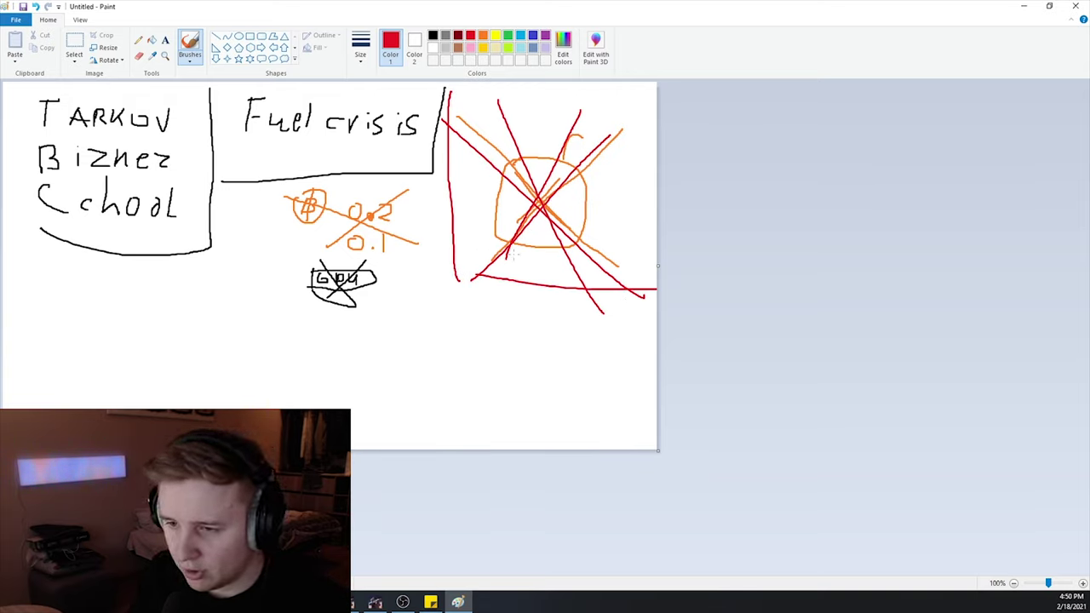